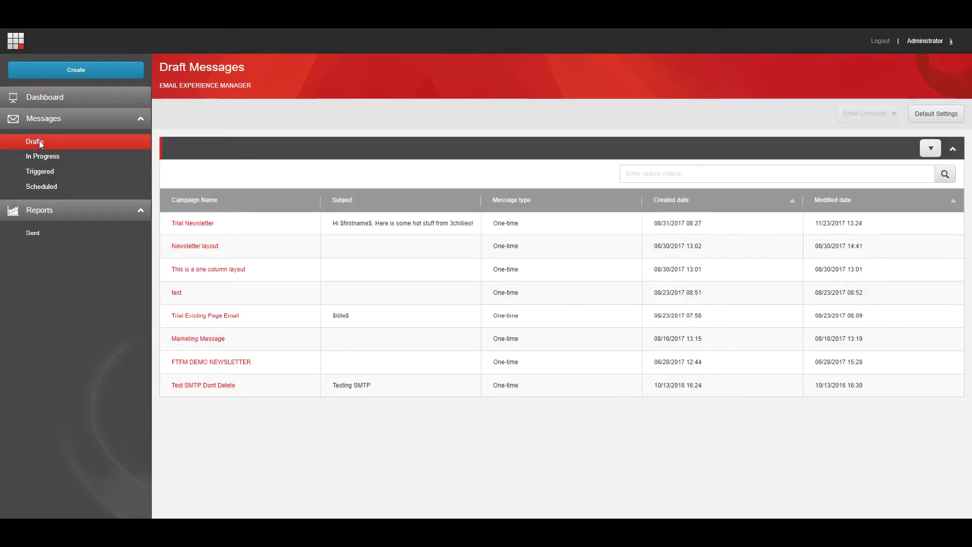
Open the Trial Newsletter's quick test form and add a second test recipient address
left_click(187, 224)
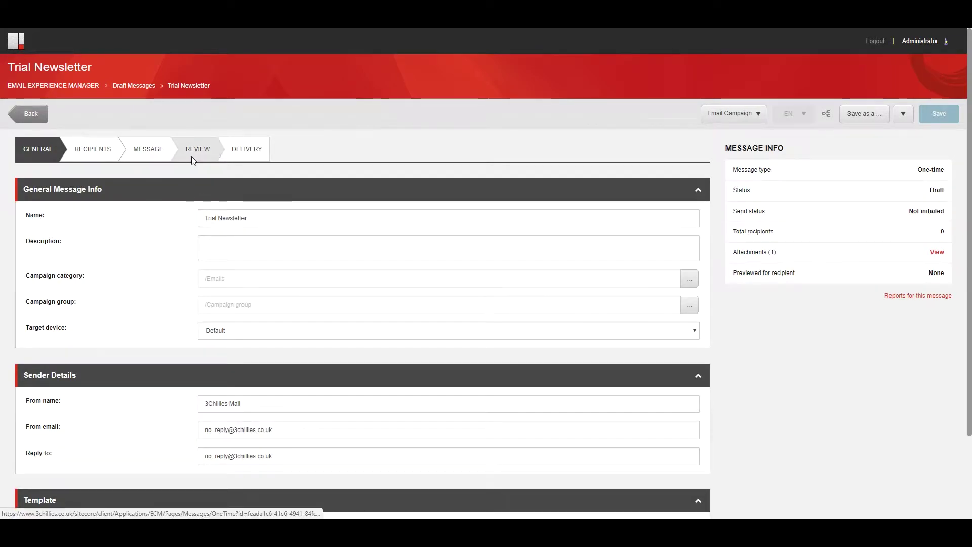
left_click(193, 159)
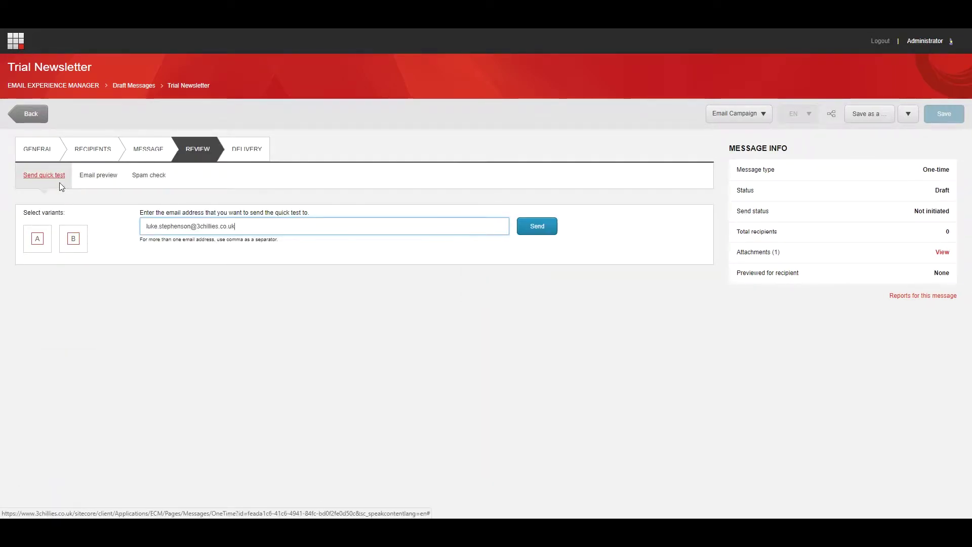
left_click(55, 182)
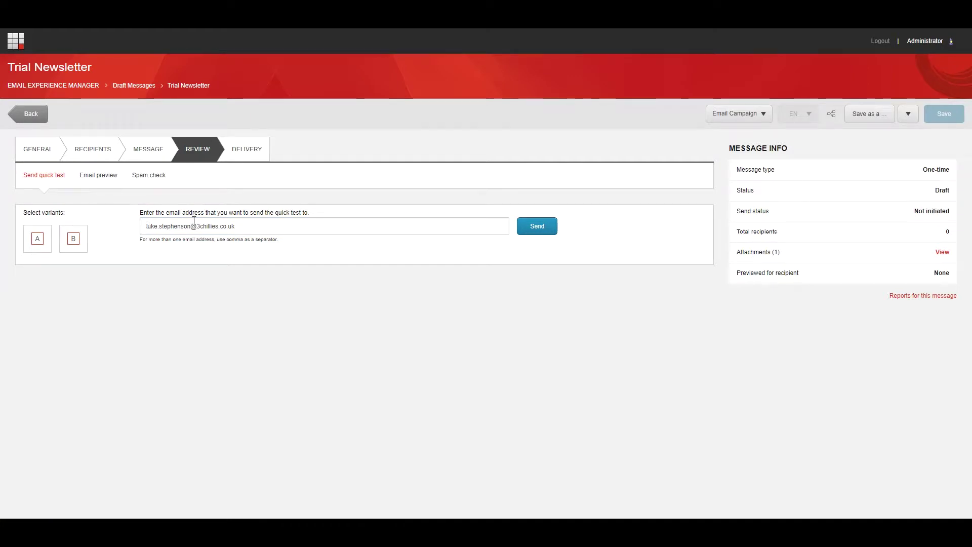
left_click(235, 226)
key("ctrl+v")
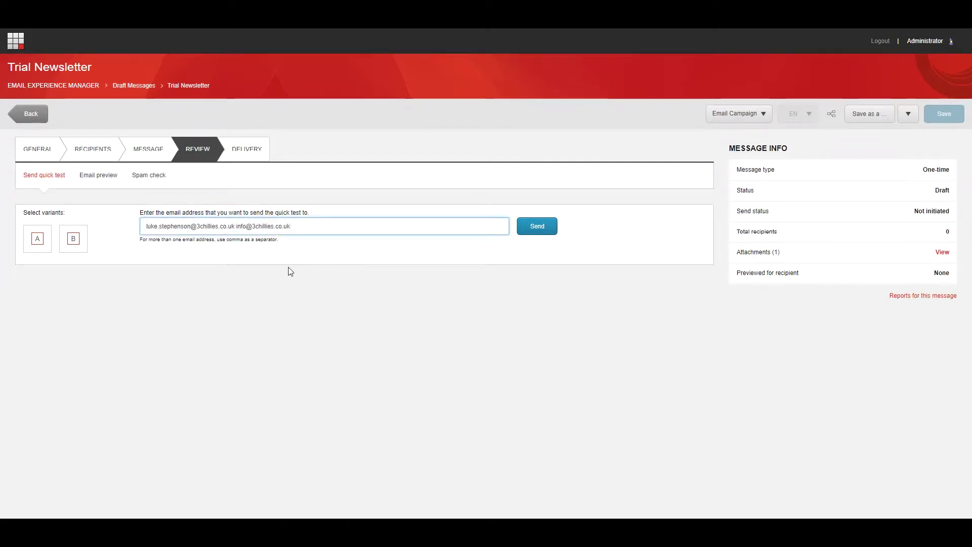
type(",")
left_click(253, 256)
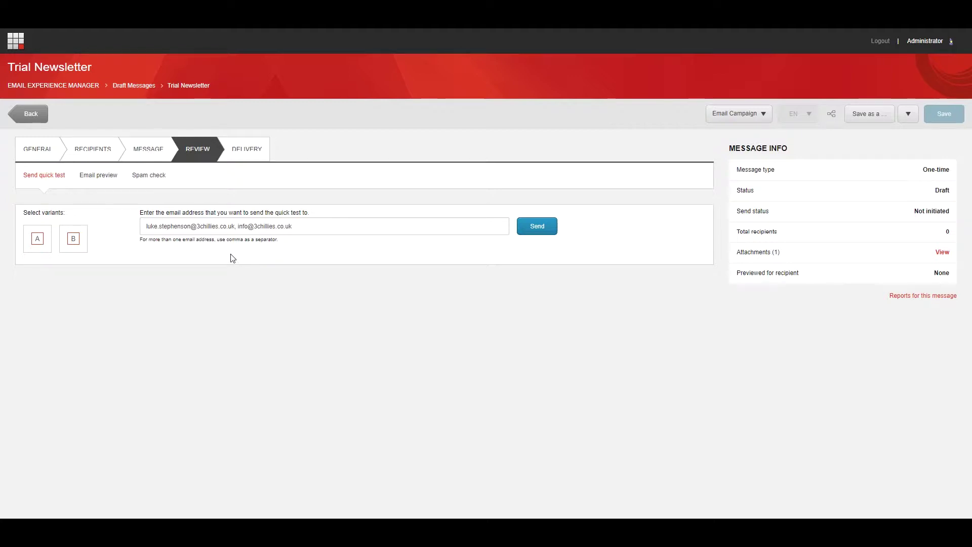
Include variants A and B in the quick test
left_click(45, 245)
left_click(79, 253)
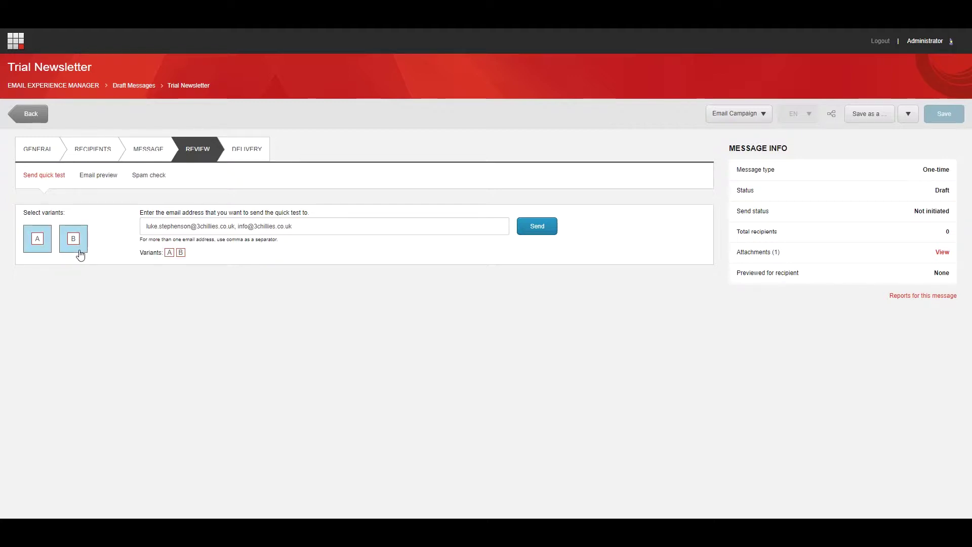
left_click_drag(142, 256, 197, 258)
left_click(197, 258)
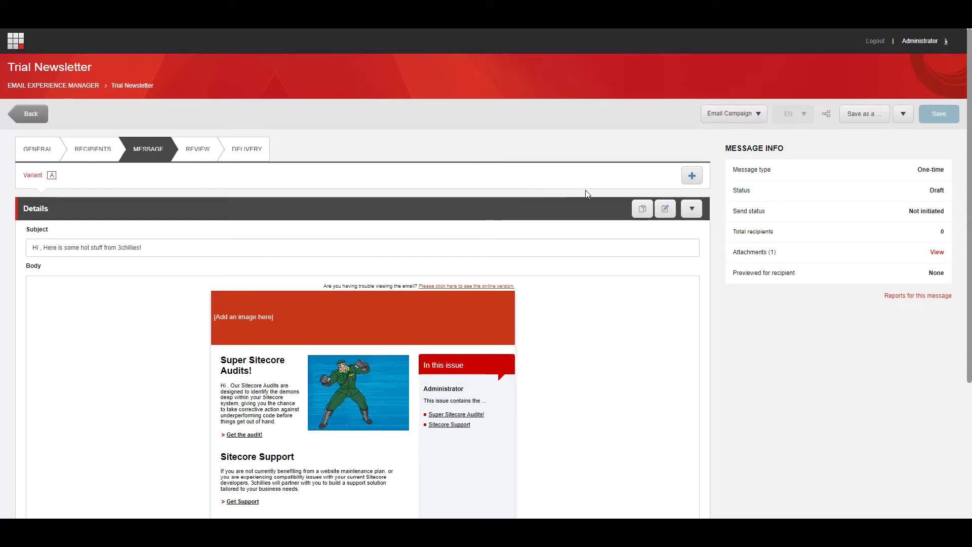
Add variant B to the Trial Newsletter, then switch back to variant A
left_click(692, 176)
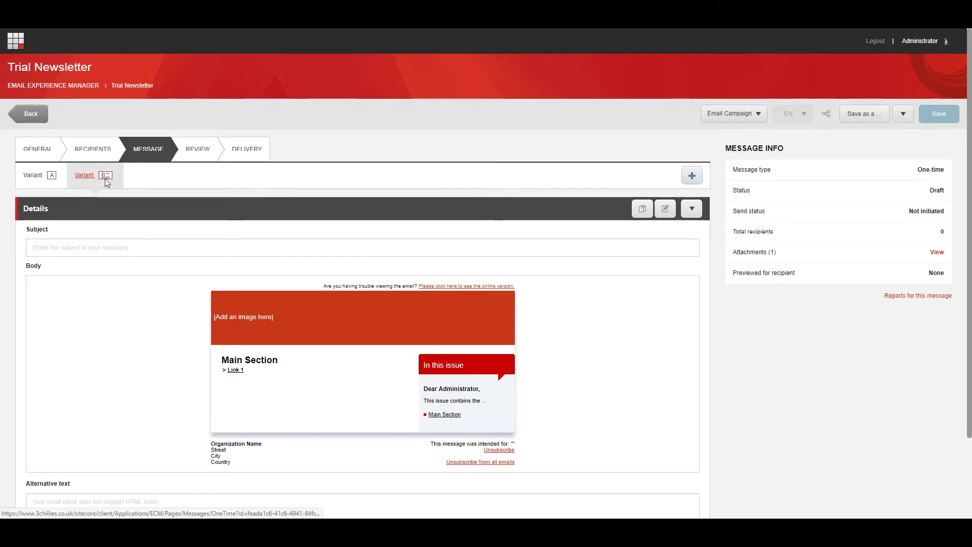
left_click(62, 185)
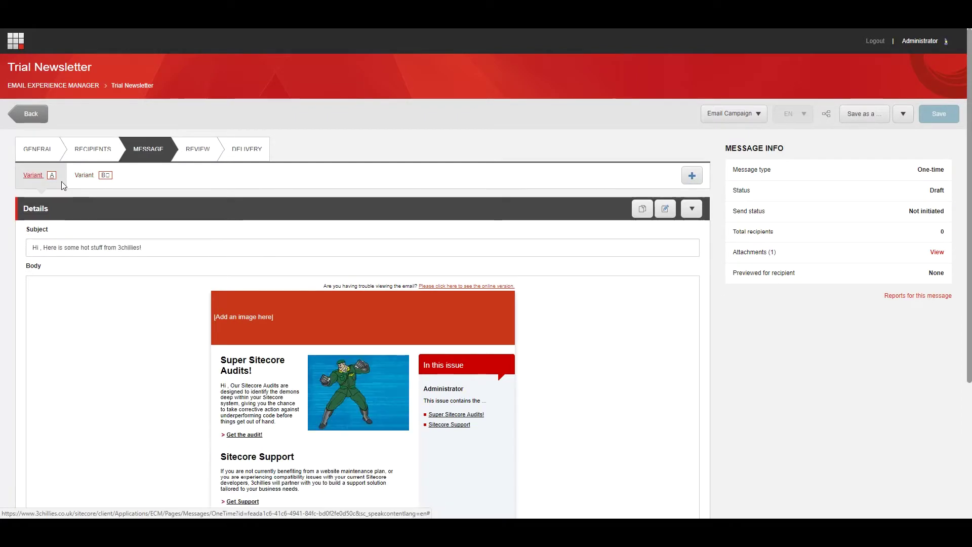
left_click(104, 181)
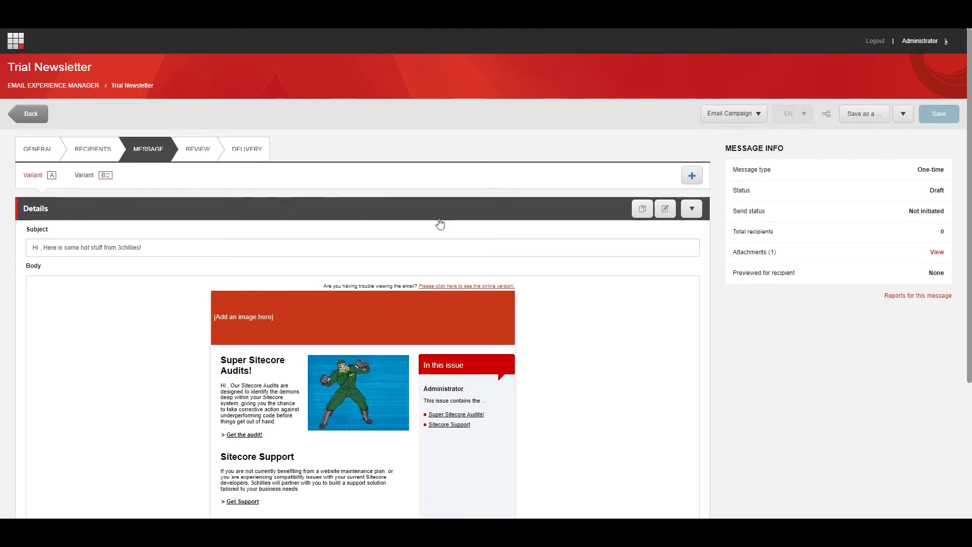
Duplicate variant A as variant C, then compare variants A, B and C
left_click(692, 208)
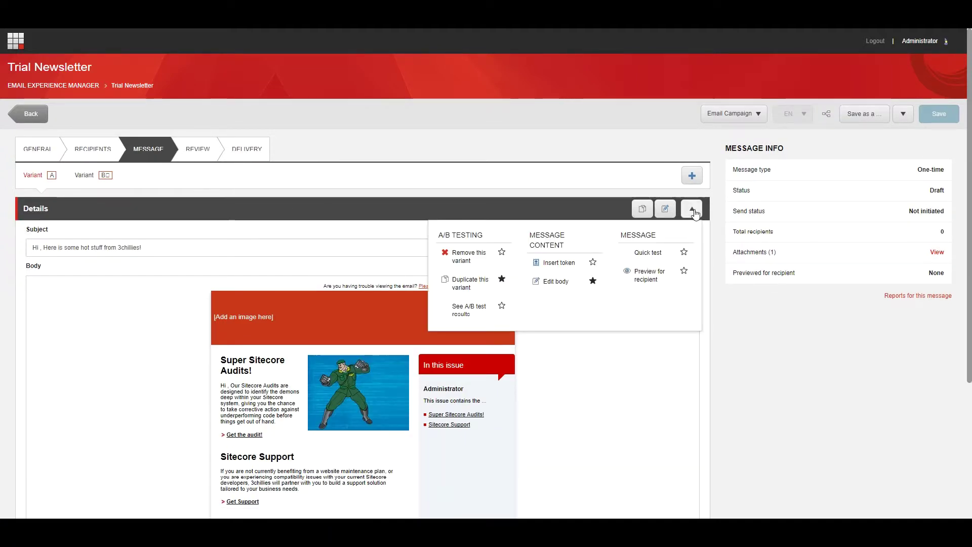
left_click(475, 281)
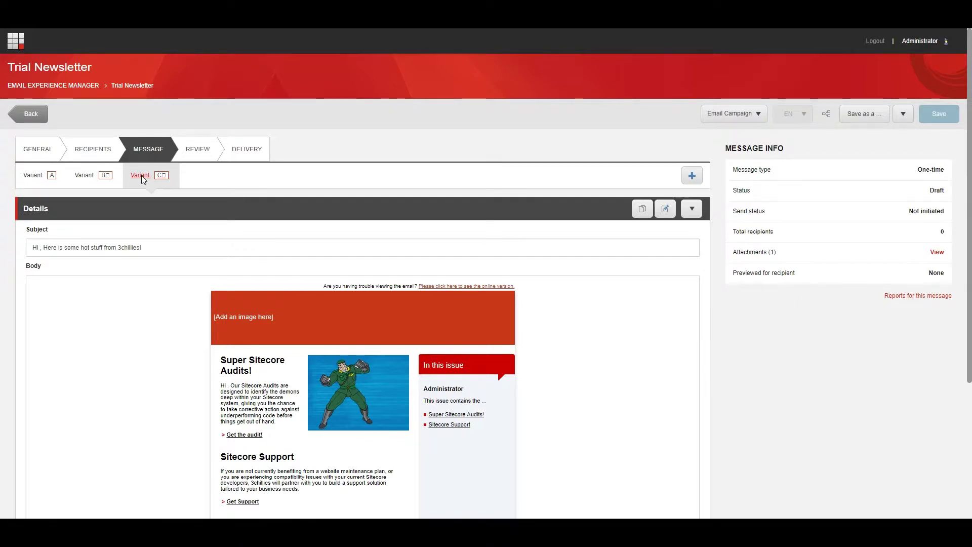
left_click(48, 180)
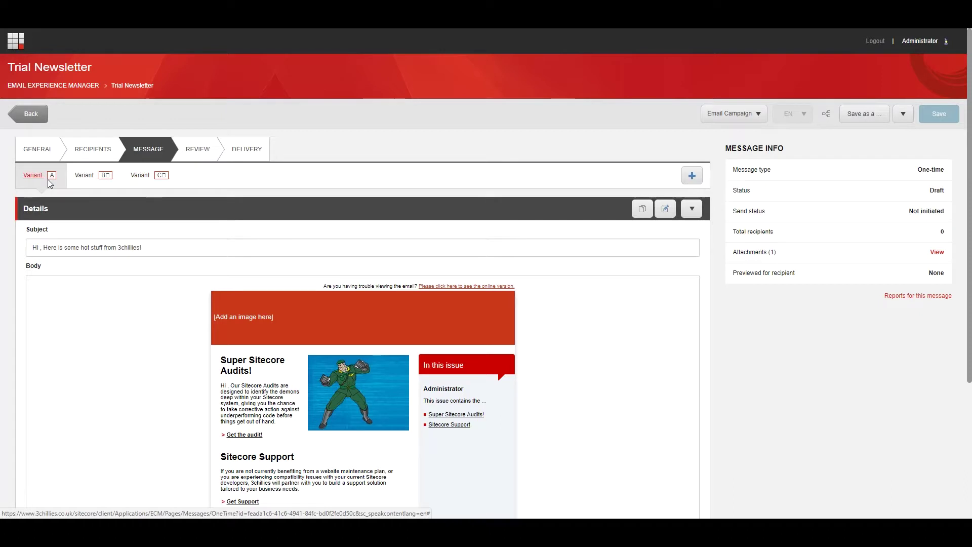
left_click(113, 177)
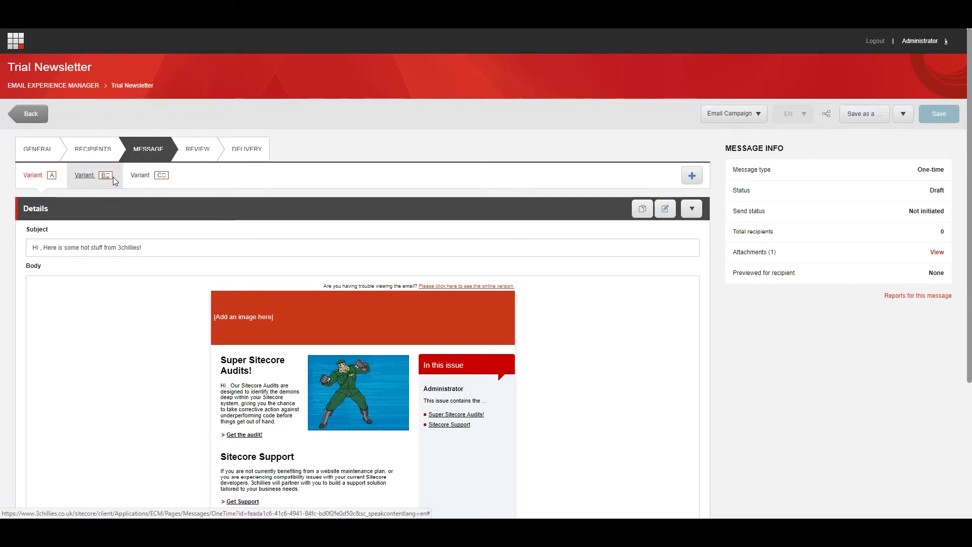
left_click(147, 183)
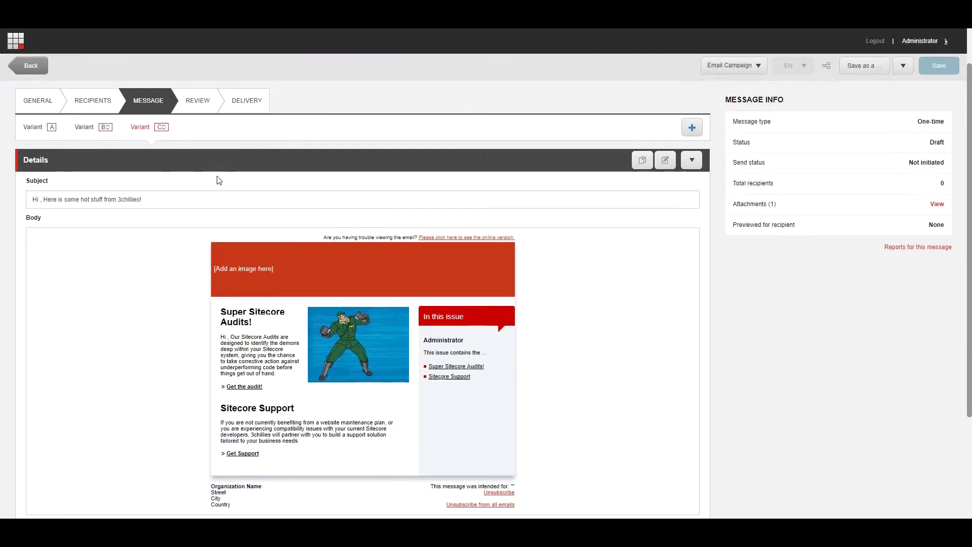
Append 'We love Sitecore!' to variant C's audits paragraph, save, and go to Delivery
scroll(218, 181, "down", 3)
left_click(218, 181)
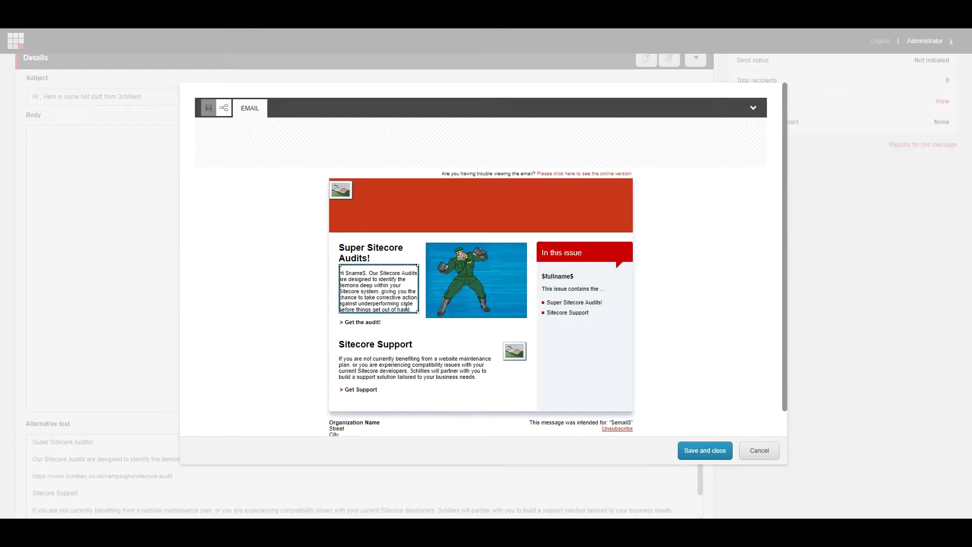
left_click(418, 309)
type("We lo")
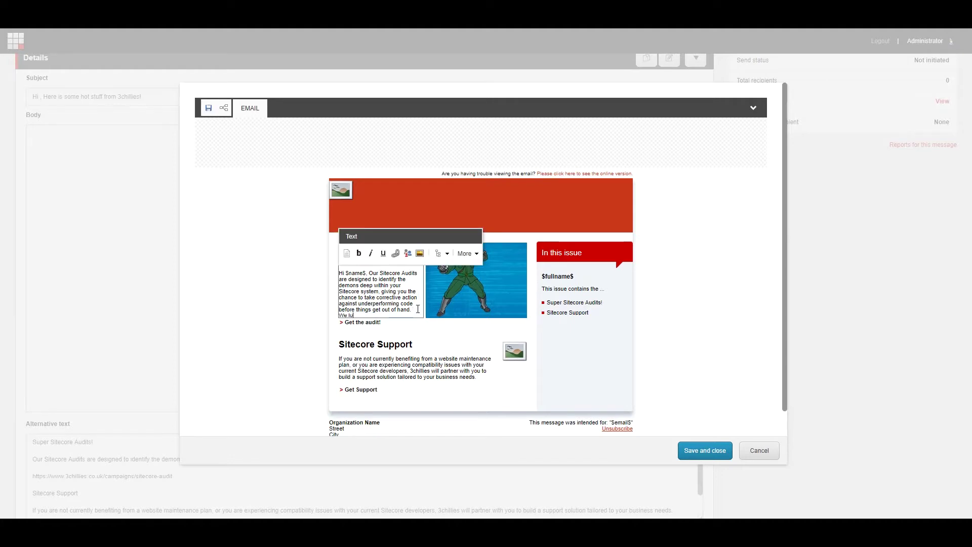
type("ve Sitecore!")
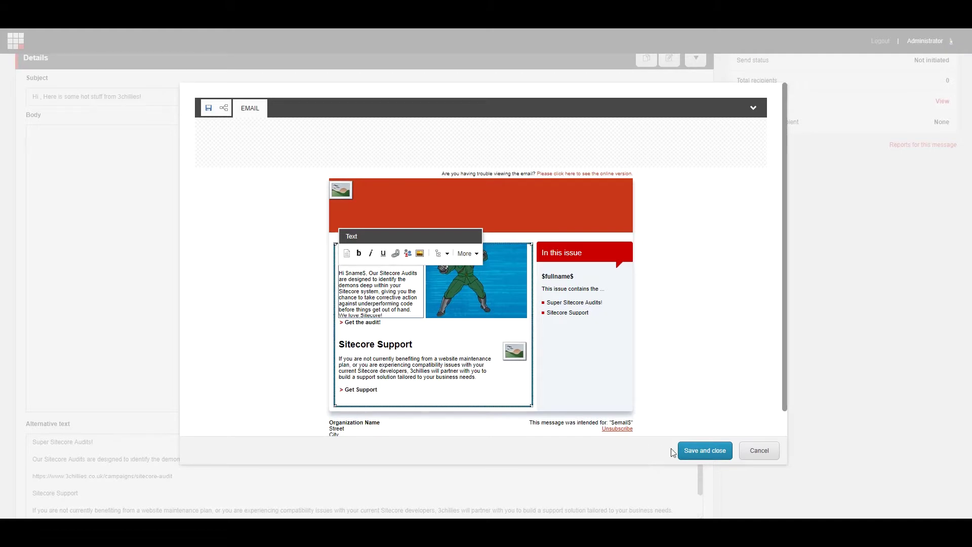
left_click(692, 456)
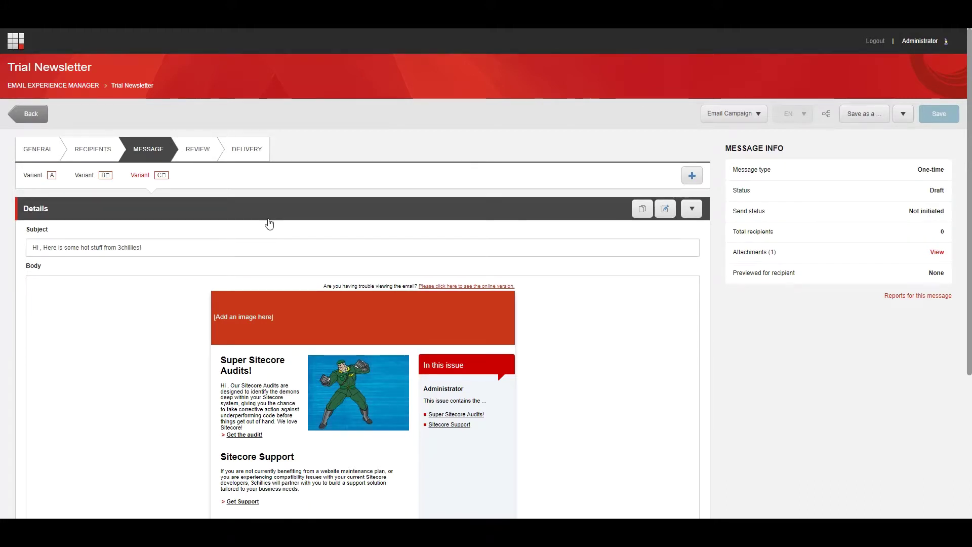
left_click(242, 152)
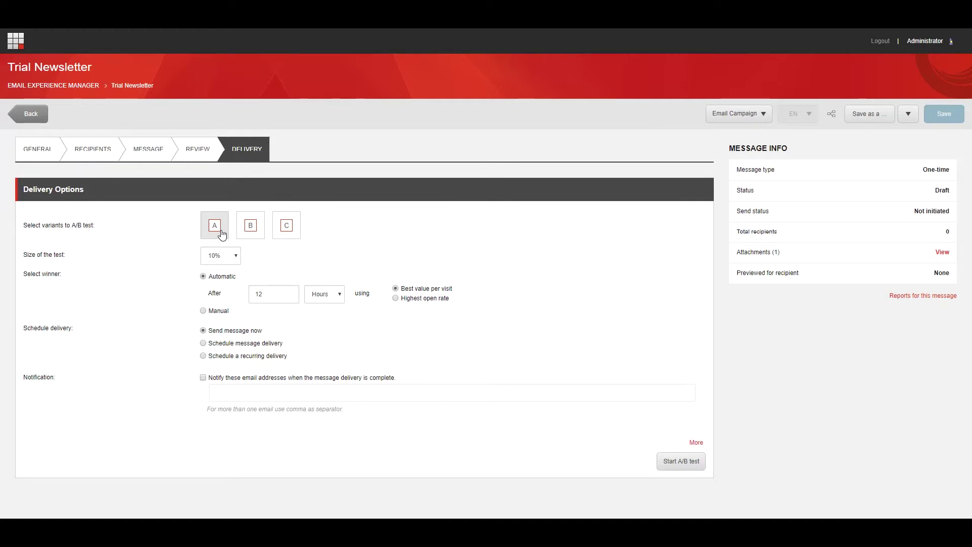
Select variants A and B for the A/B test with a 10% test size
left_click(219, 231)
left_click(248, 238)
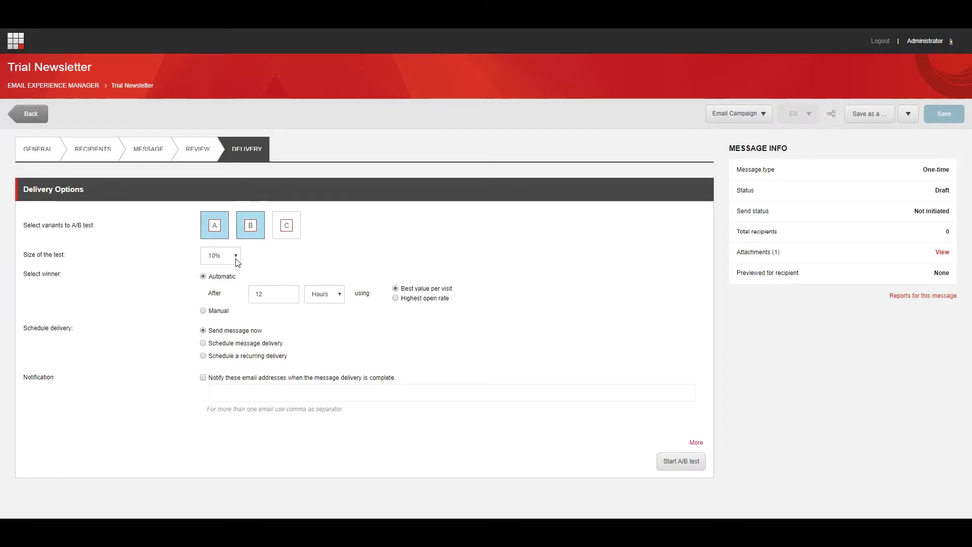
left_click(236, 256)
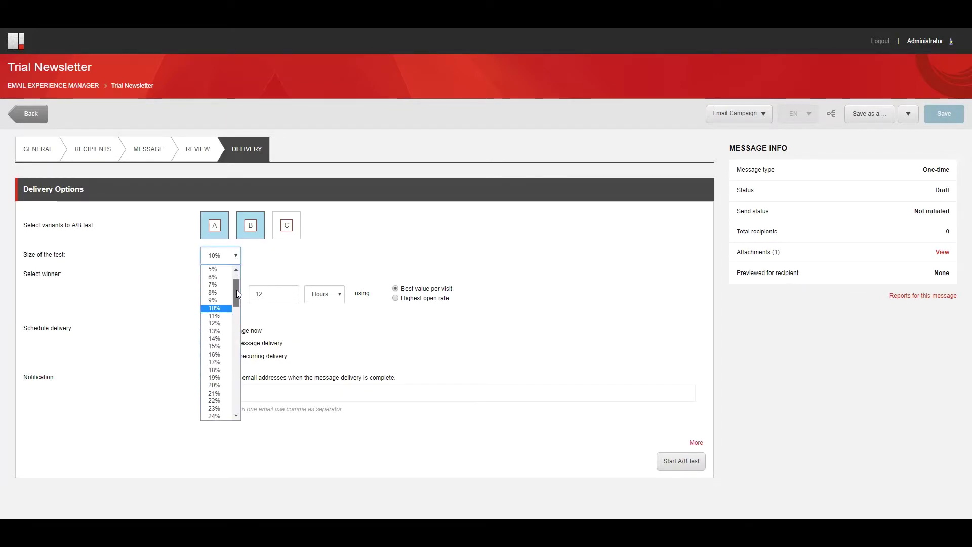
left_click_drag(238, 294, 243, 278)
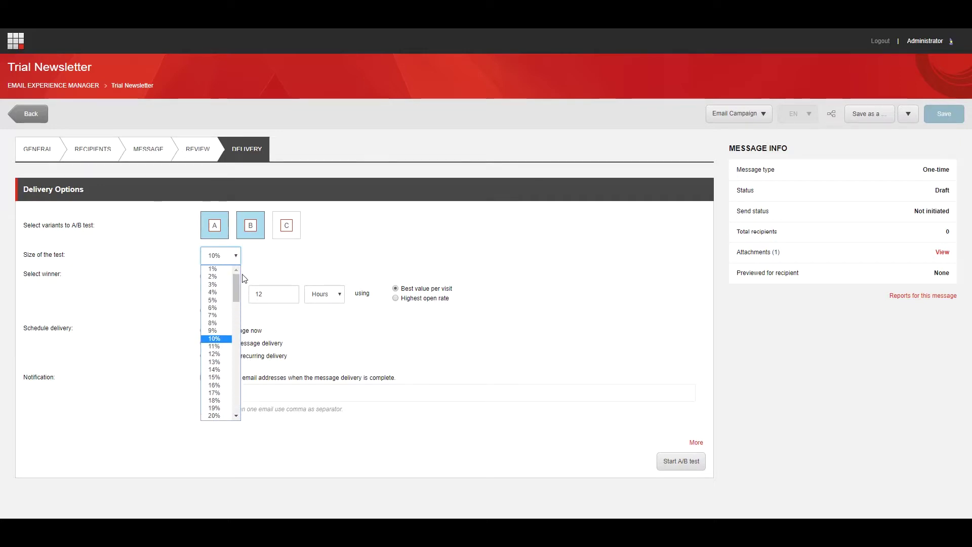
left_click(222, 338)
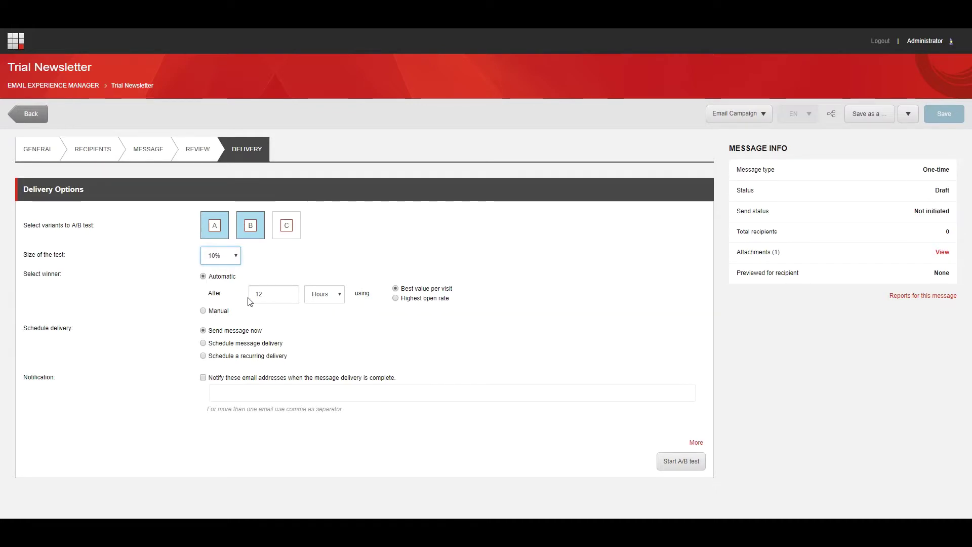
Keep the delay in hours, judge by highest open rate, and set winner selection to Manual
left_click(337, 299)
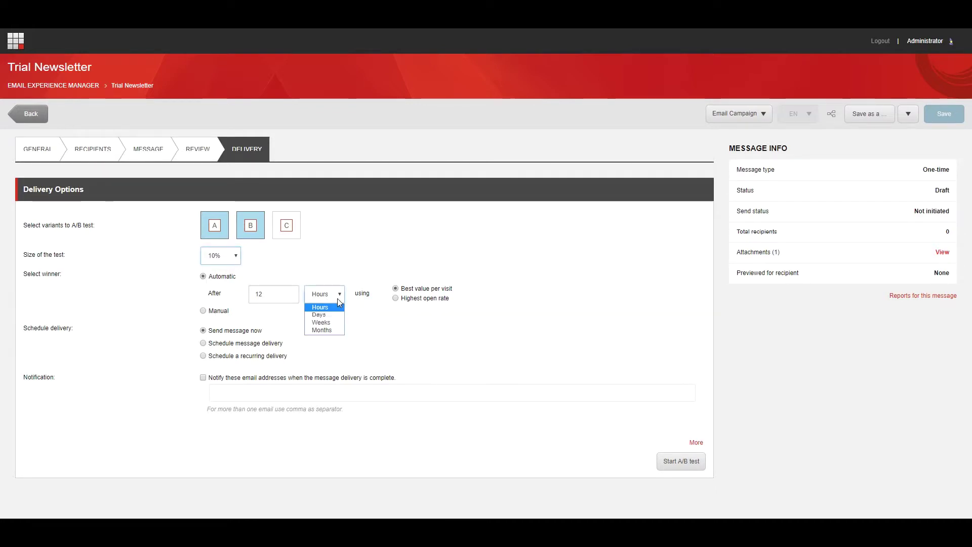
left_click(338, 299)
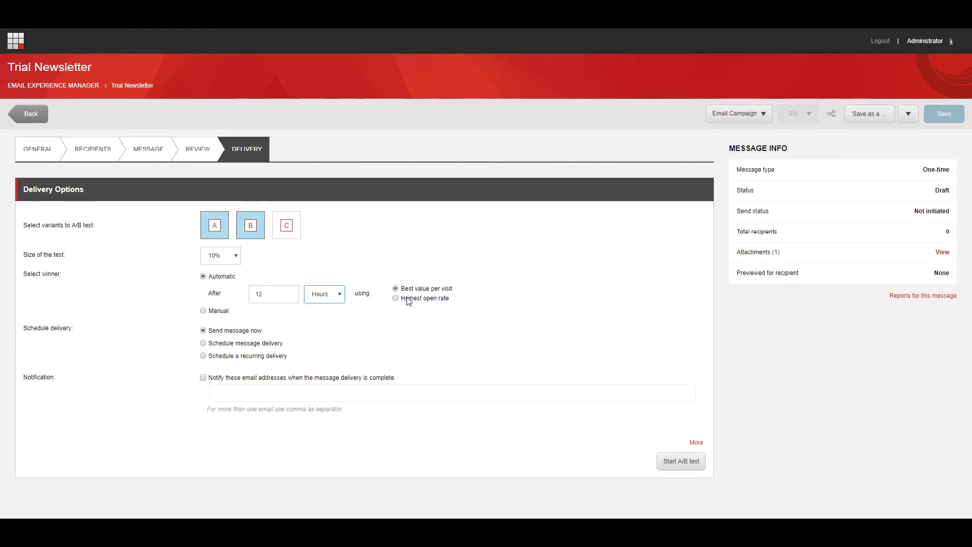
left_click(409, 300)
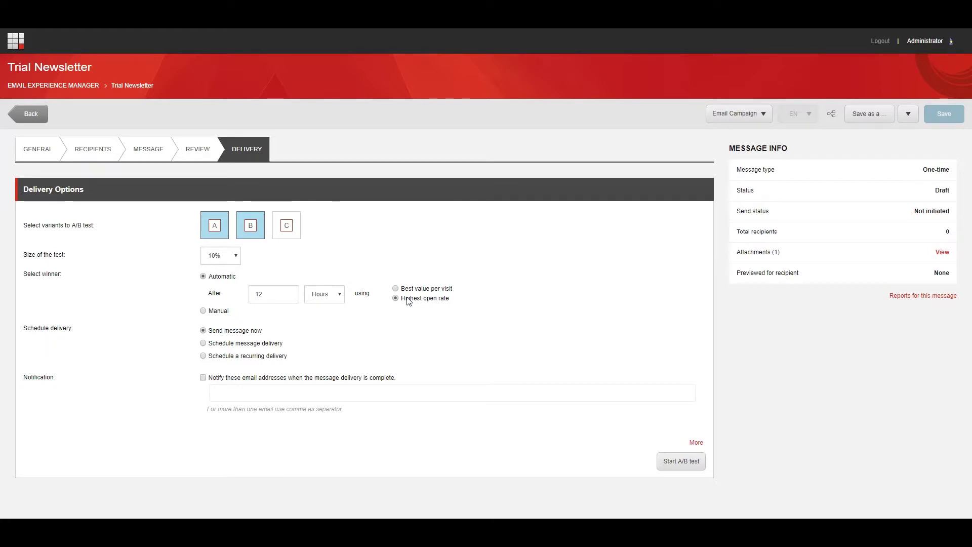
left_click(203, 312)
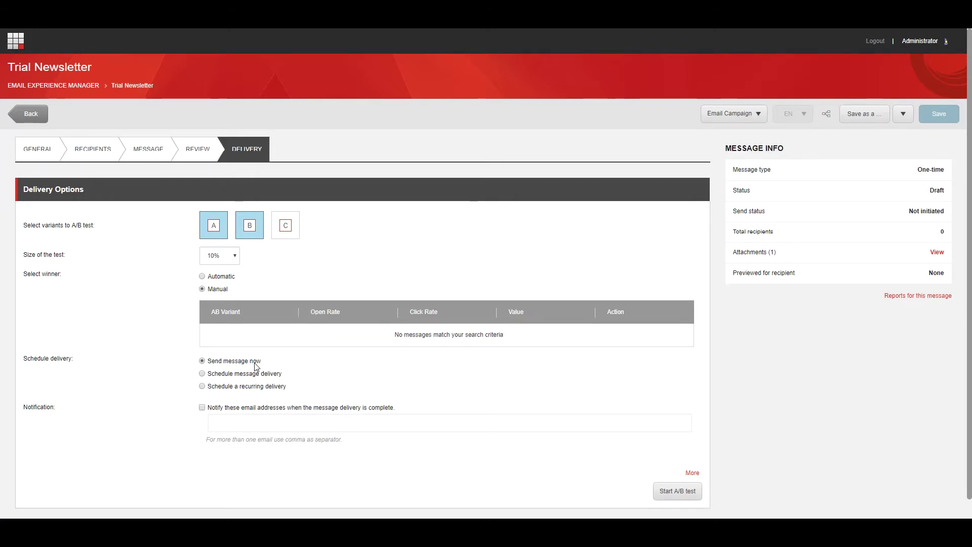
Schedule a daily recurring delivery starting 23/11/2017 at 3:20 PM
left_click(202, 374)
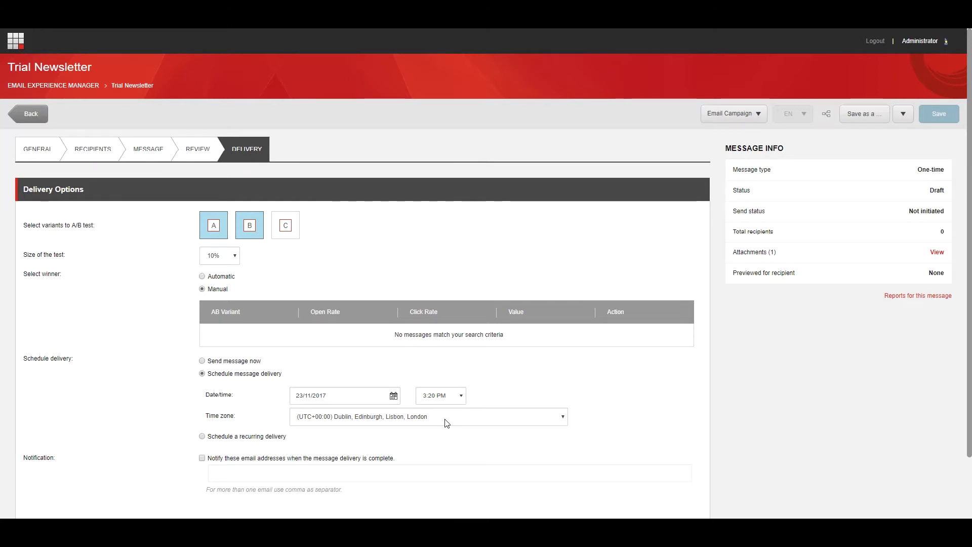
left_click(203, 436)
scroll(205, 440, "down", 1)
scroll(205, 441, "down", 3)
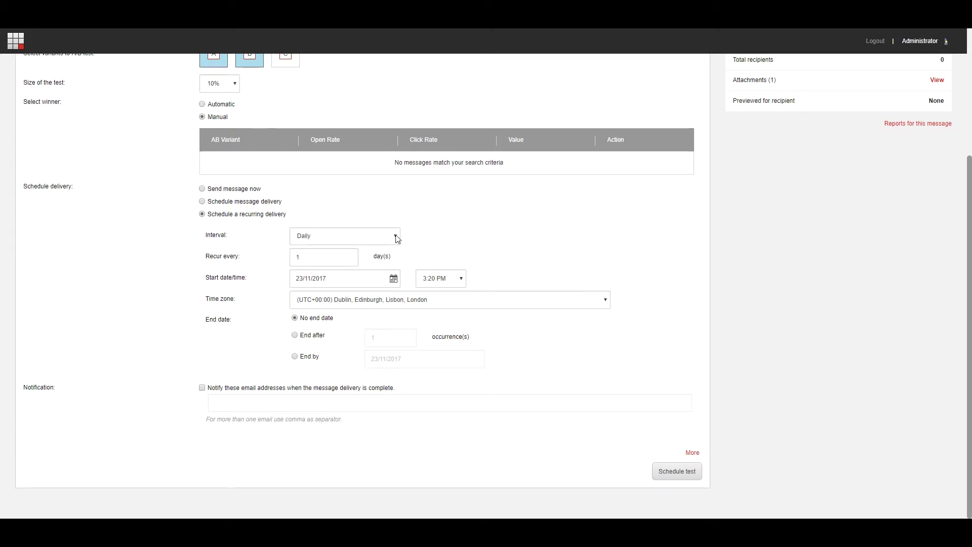
left_click(396, 236)
End the recurrence by 23/11/2017 and send a completion notification to the contact's email address
left_click(295, 356)
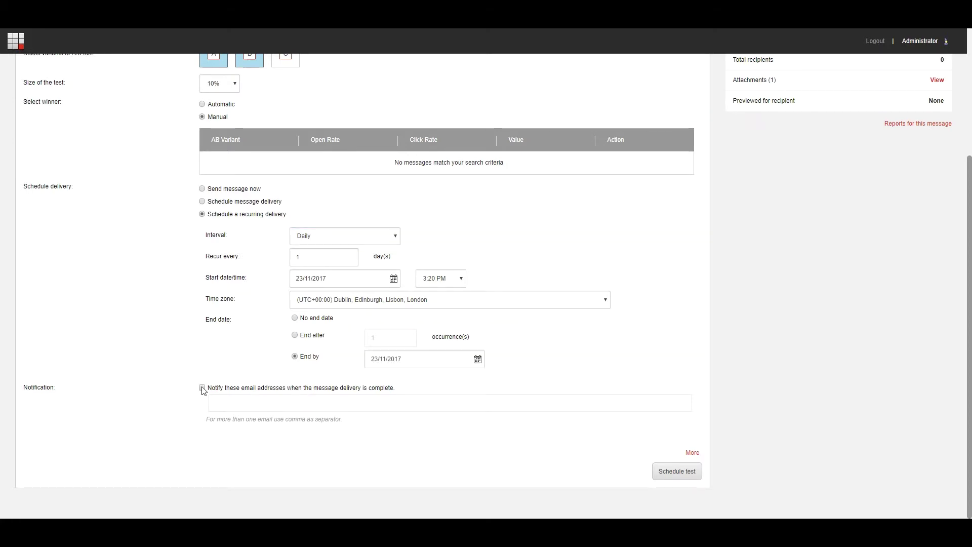
left_click(202, 388)
left_click(220, 402)
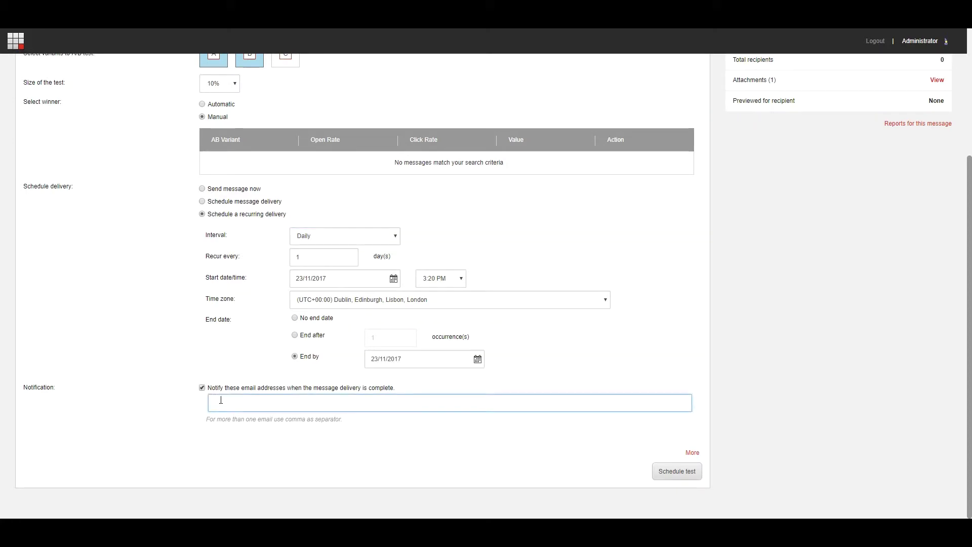
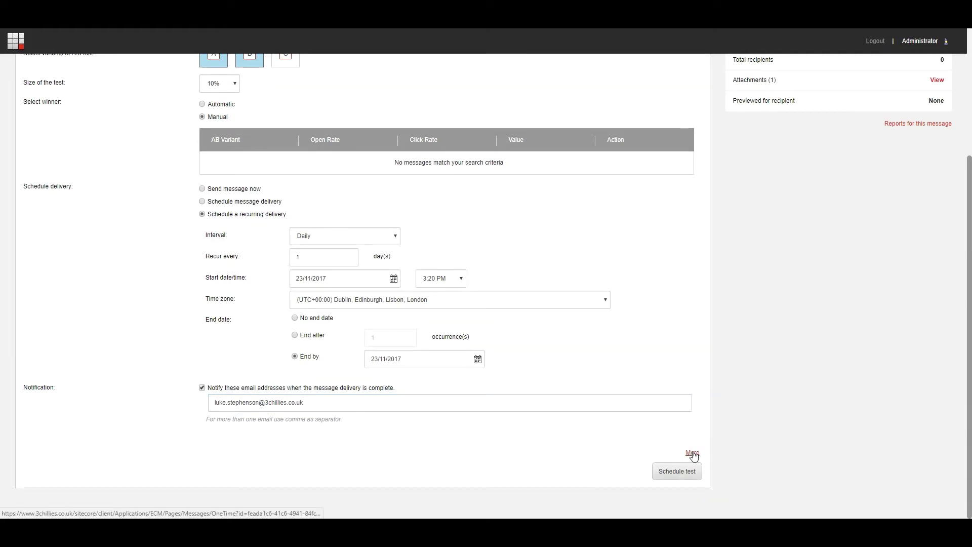
Show the additional delivery options to review the preferred language setting
left_click(691, 453)
left_click_drag(208, 392, 272, 398)
left_click(286, 399)
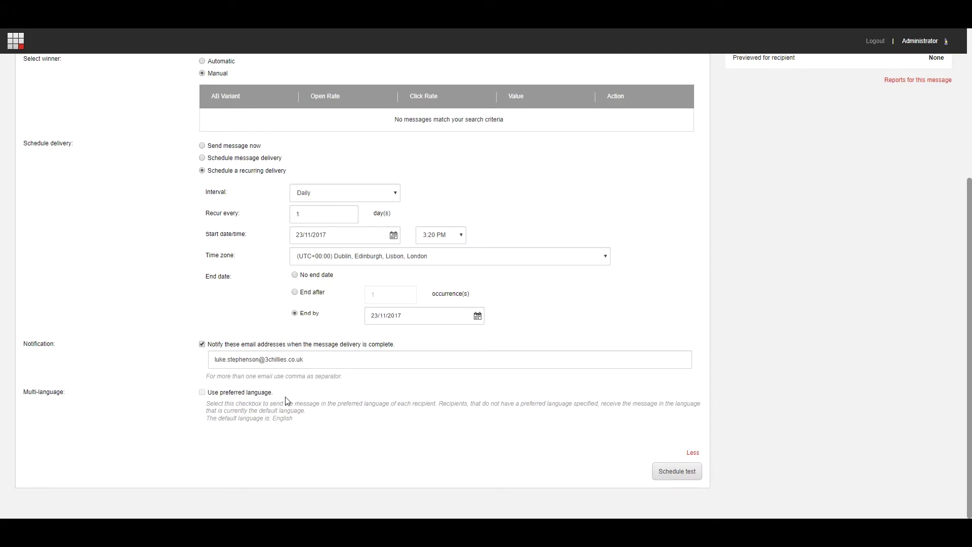
Schedule the A/B test and confirm its status reads Scheduled
left_click(690, 453)
left_click(686, 474)
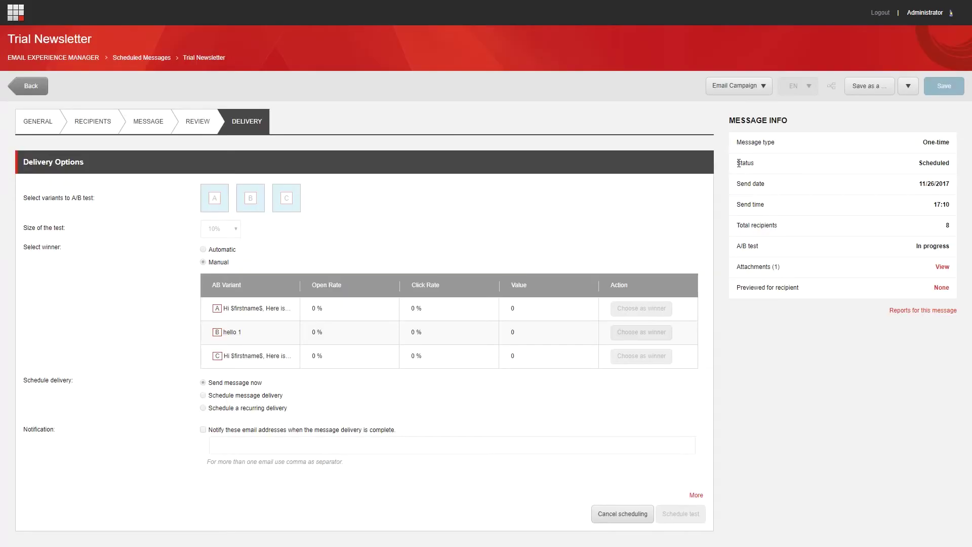
left_click_drag(738, 163, 758, 165)
left_click_drag(917, 163, 951, 169)
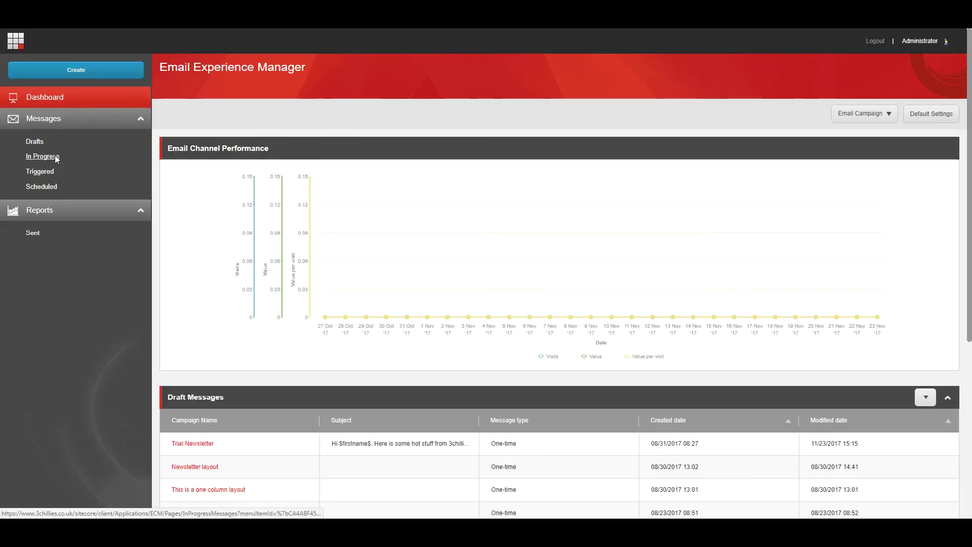
Open the Messages in Progress list from the sidebar
left_click(55, 155)
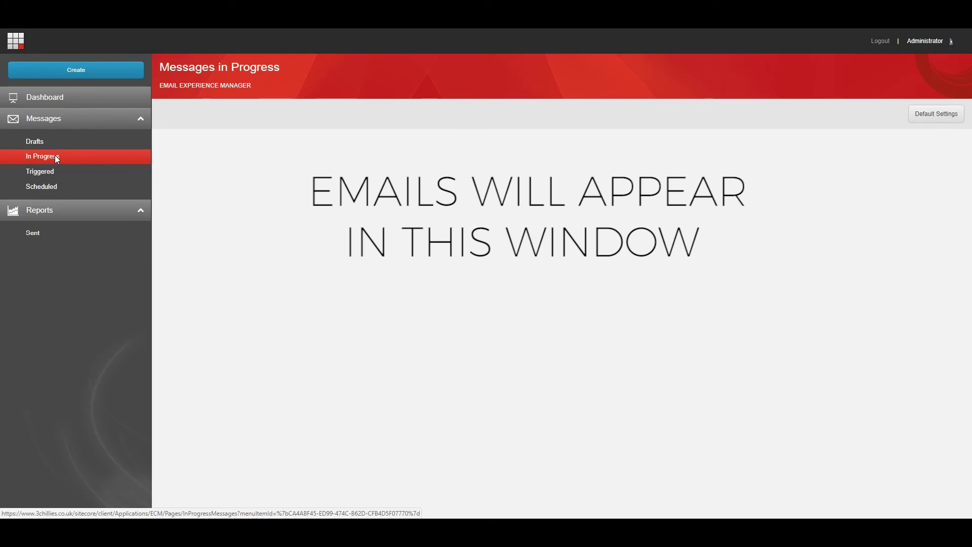